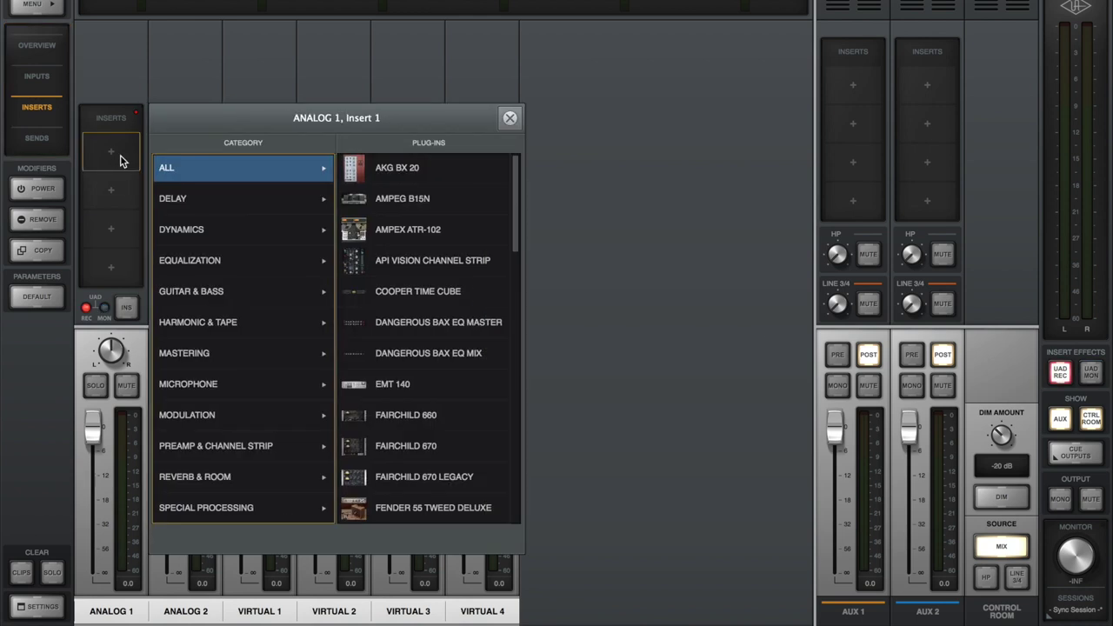
# Step: Insert Teletronix LA-2A Silver on Analog 1 and a Studer A800 in Analog 2's second slot
pyautogui.scroll(-20, 449, 333)
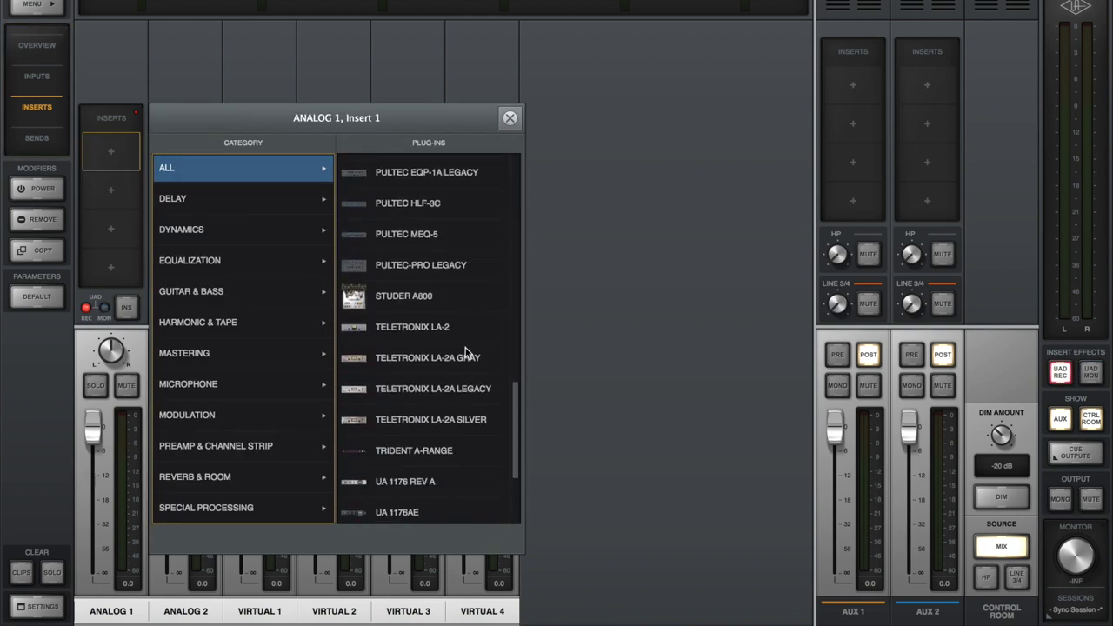
pyautogui.click(459, 421)
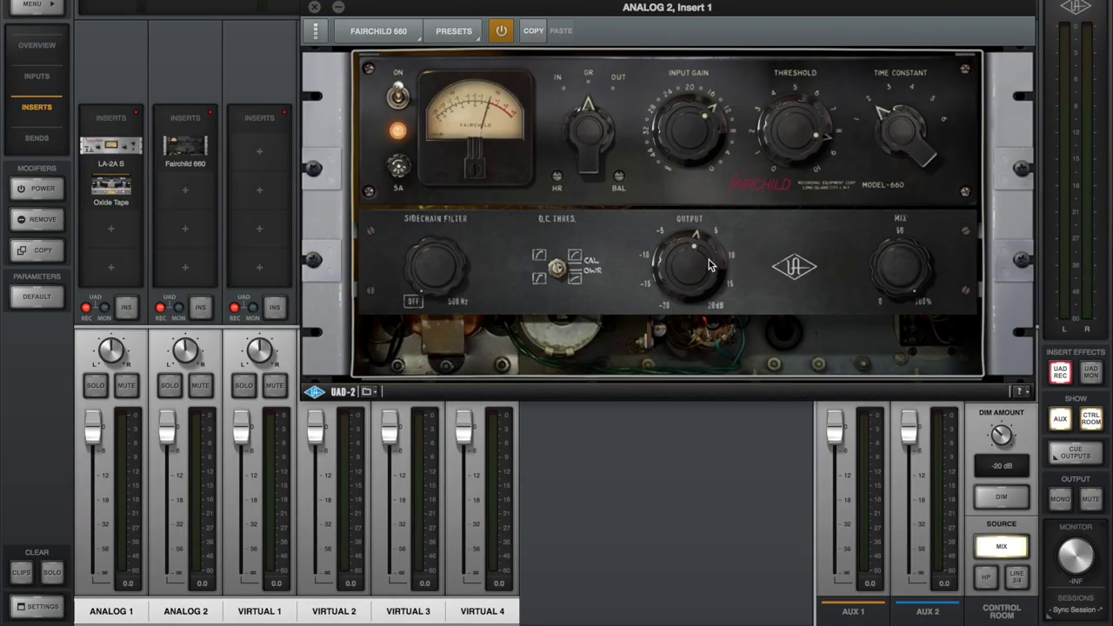
pyautogui.click(314, 7)
pyautogui.click(209, 189)
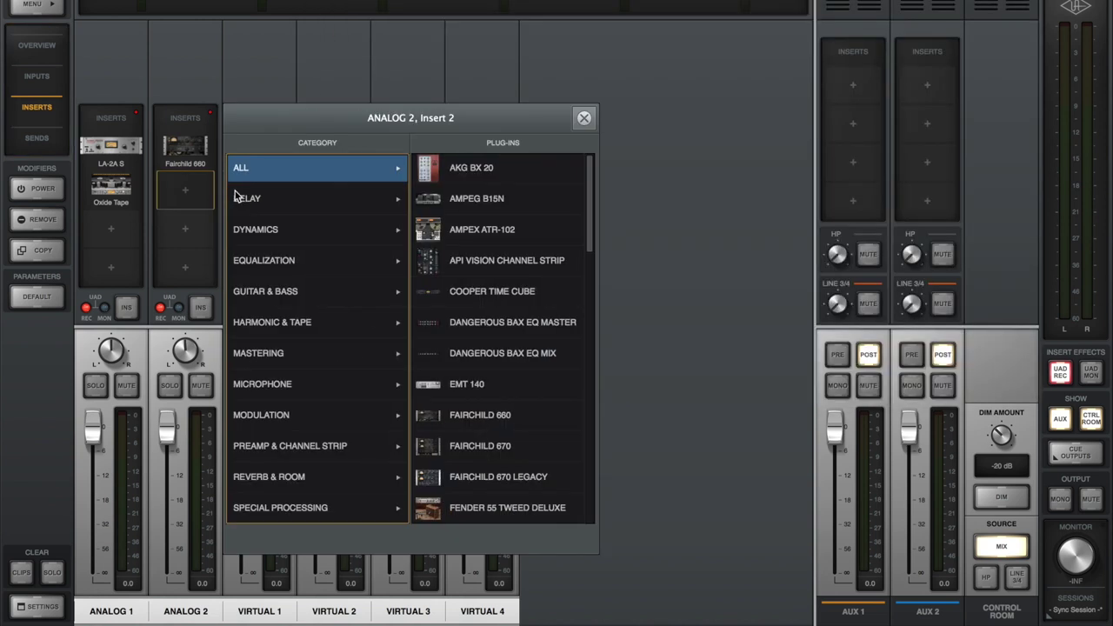
pyautogui.scroll(-5, 522, 322)
pyautogui.click(522, 347)
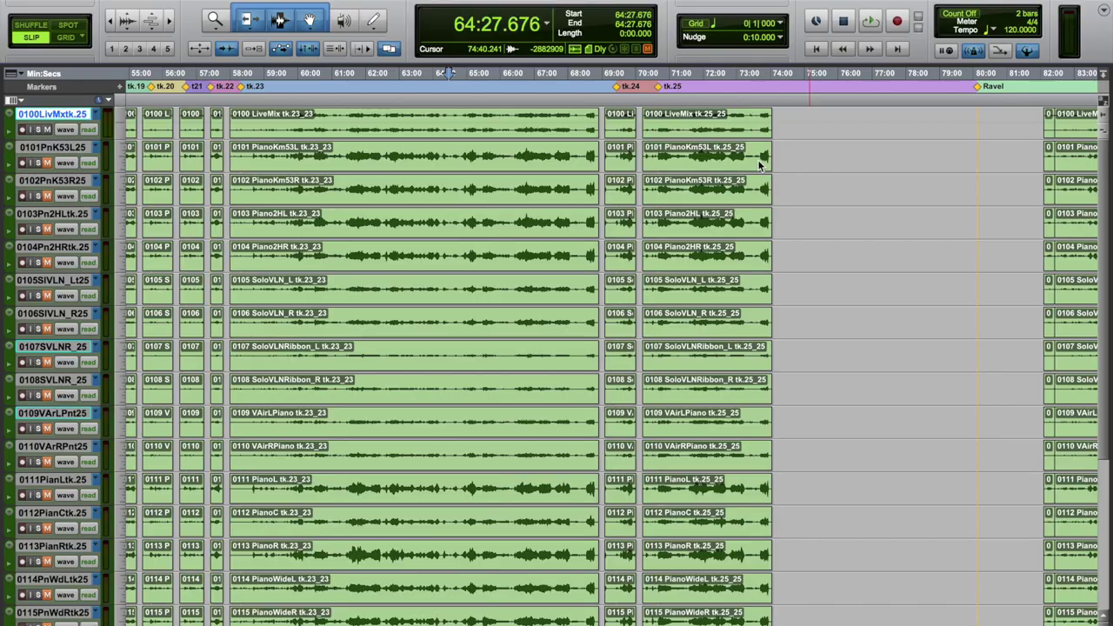
# Step: Paste a copy of the tk.25 clips near 65:19 and slide it against tk.23 on all tracks
pyautogui.click(725, 129)
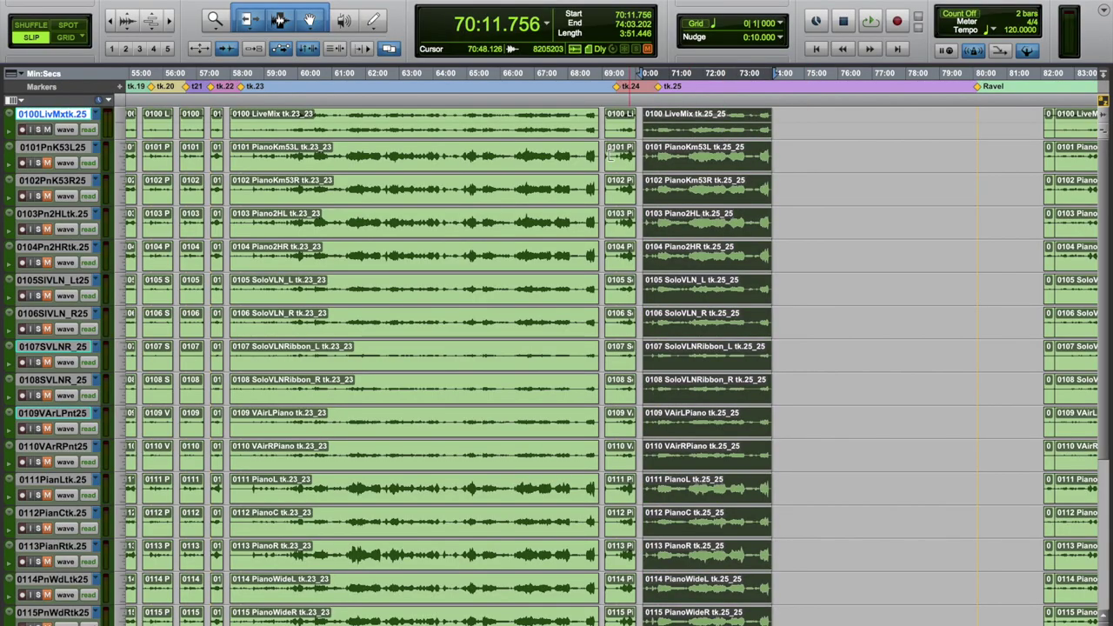
pyautogui.click(477, 155)
pyautogui.press('super+v')
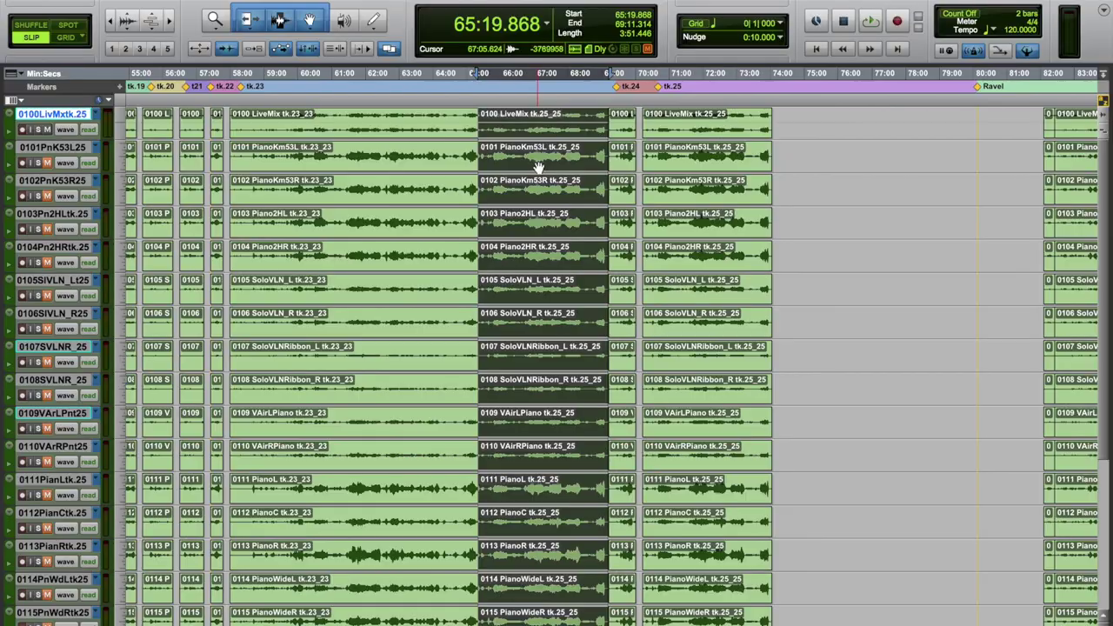
pyautogui.moveTo(536, 166); pyautogui.dragTo(481, 172)
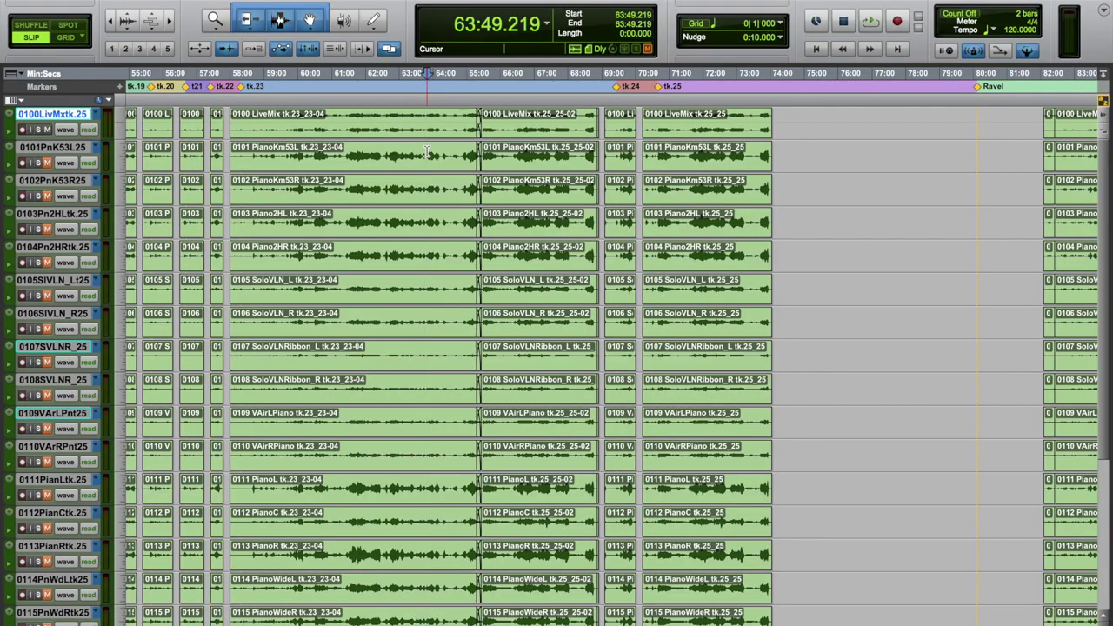
# Step: Zoom in at the edit and select tk.25's final 4.4 seconds, ending at 68:51.946
pyautogui.press('super+bracketright')
pyautogui.press('super+bracketright')
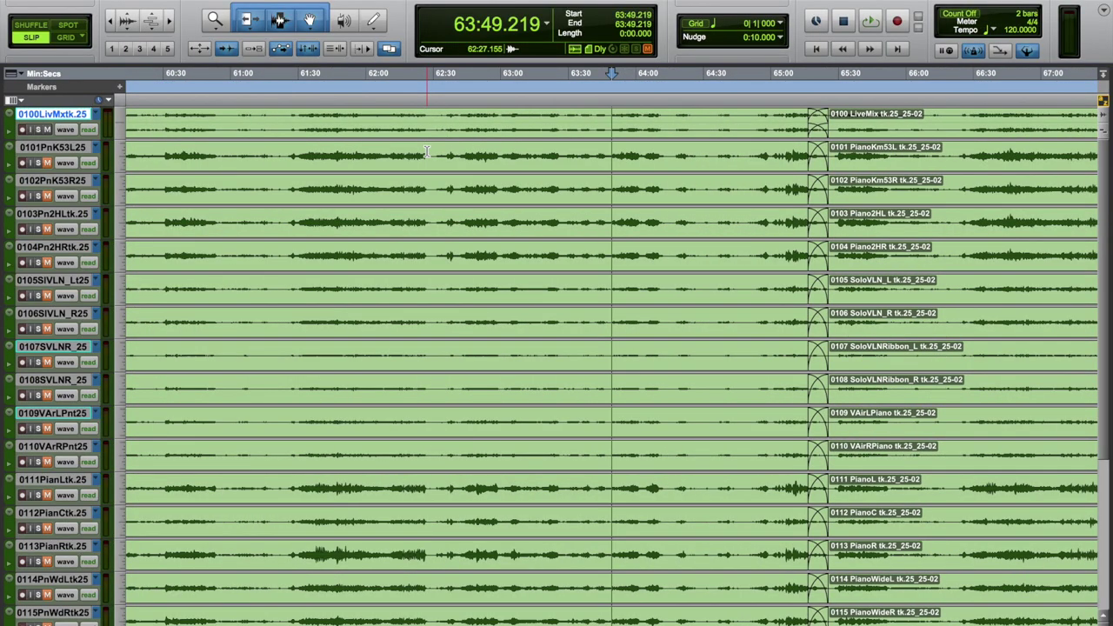
pyautogui.hscroll(5, 427, 152)
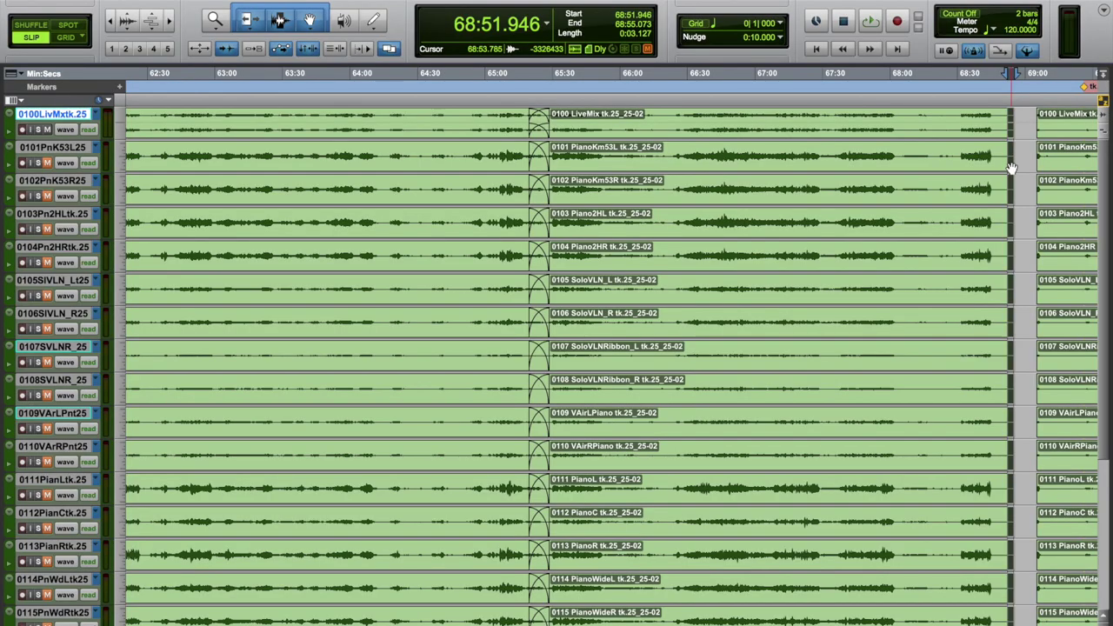
pyautogui.click(1011, 167)
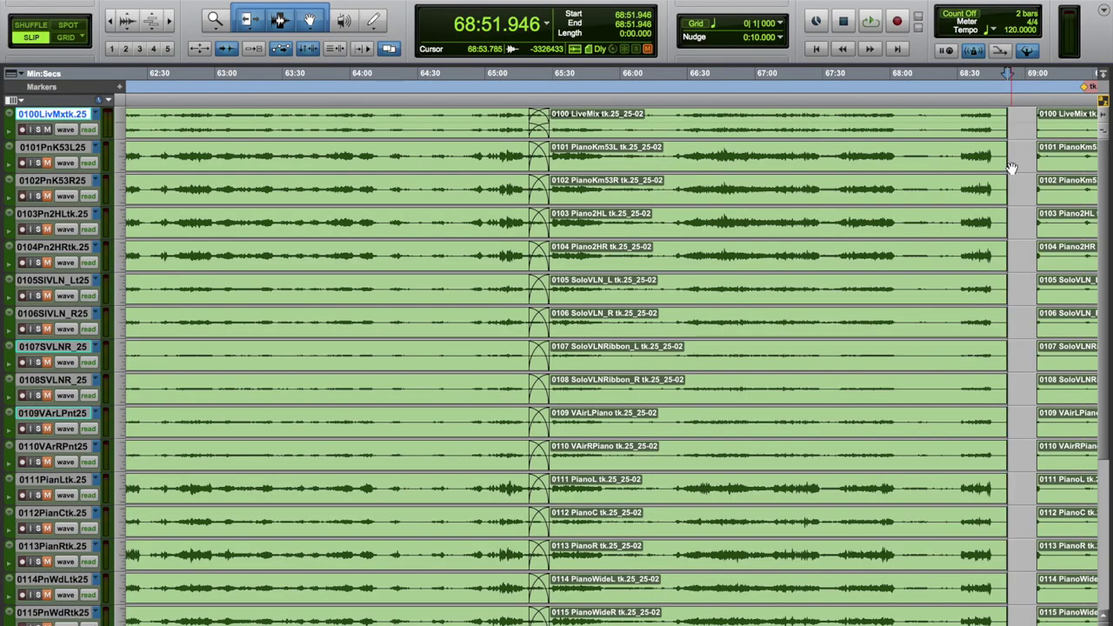
pyautogui.keyDown('shift'); pyautogui.click(1004, 114); pyautogui.keyUp('shift')
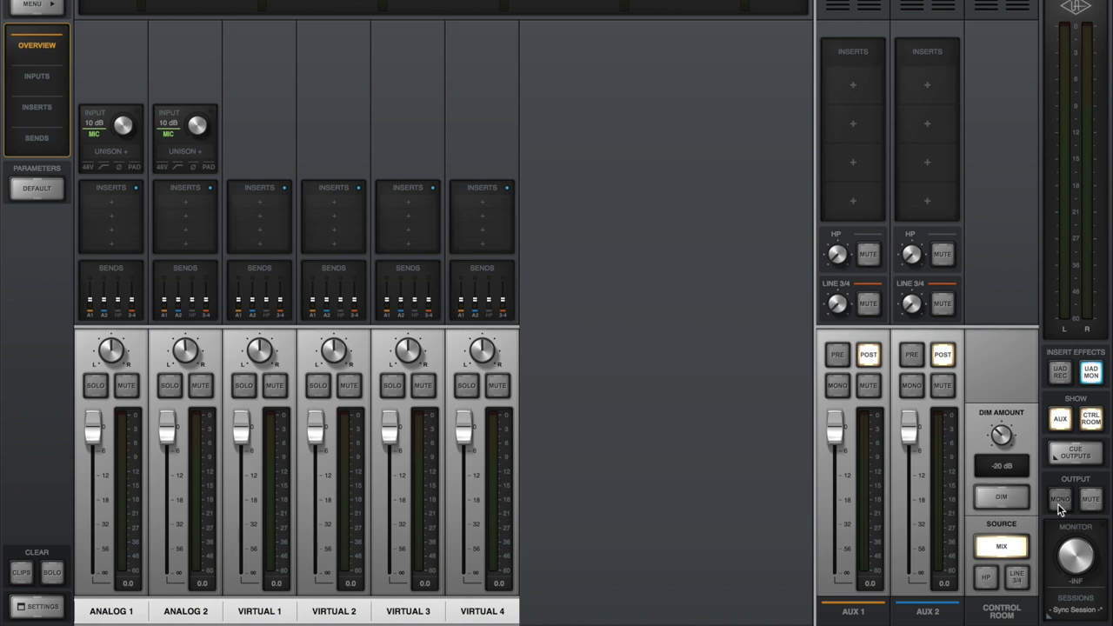
# Step: Show the CUE OUTPUTS panel with the headphone and Line 3/4 sources
pyautogui.click(1084, 455)
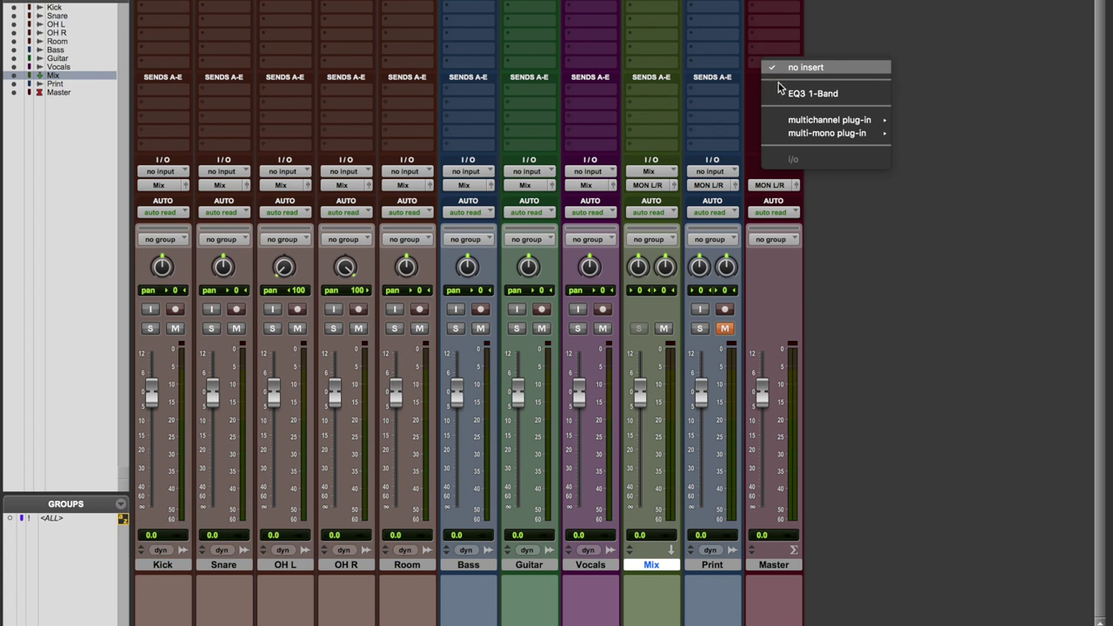
# Step: Put AIR Stereo Width (stereo) from the Sound Field category on the Master track
pyautogui.moveTo(826, 123)
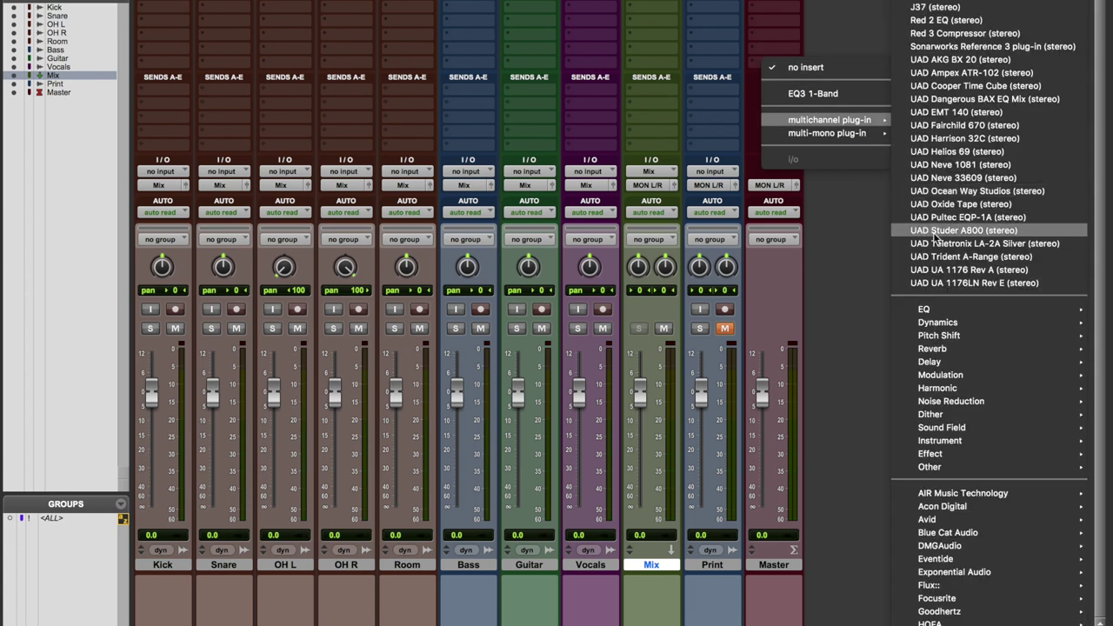
pyautogui.moveTo(987, 432)
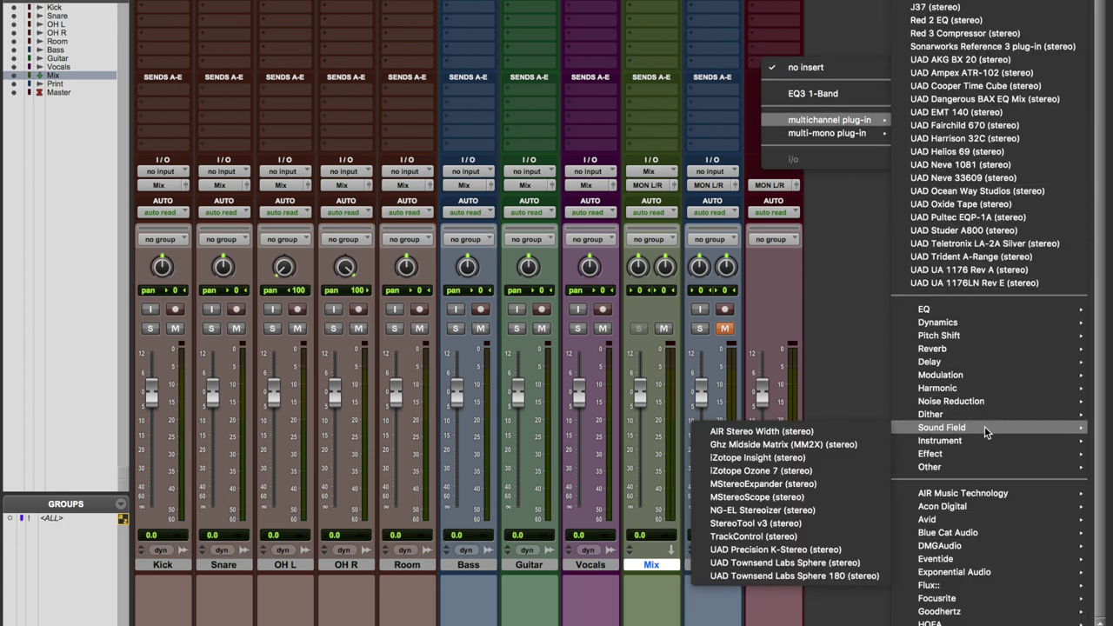
pyautogui.click(847, 432)
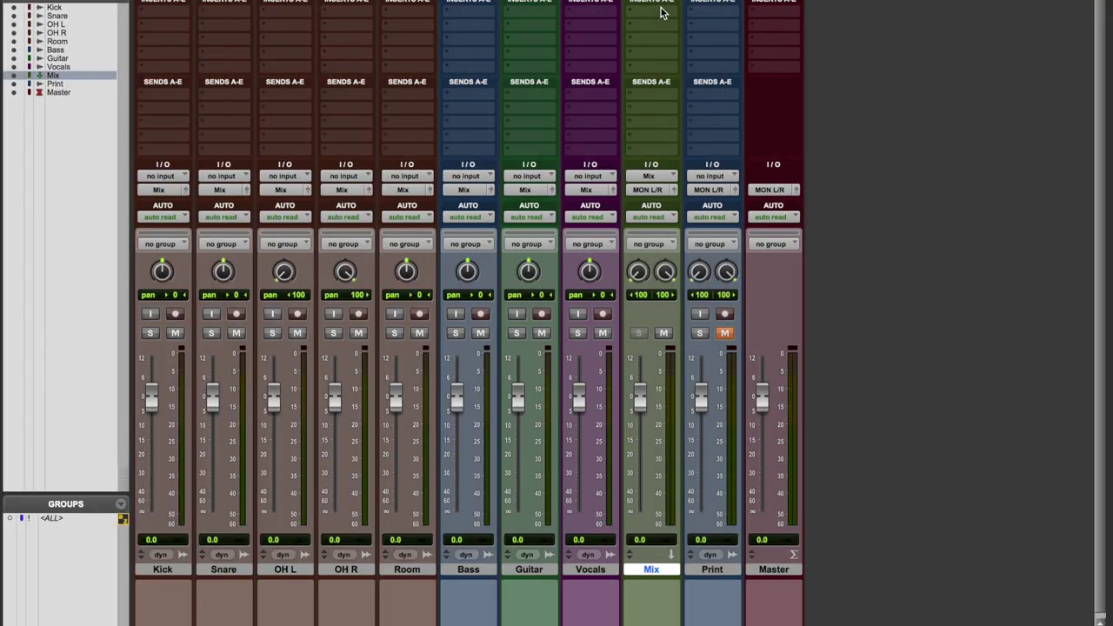
# Step: Freeze the Bass track with its Fairchild 660 insert
pyautogui.moveTo(628, 248); pyautogui.dragTo(507, 128)
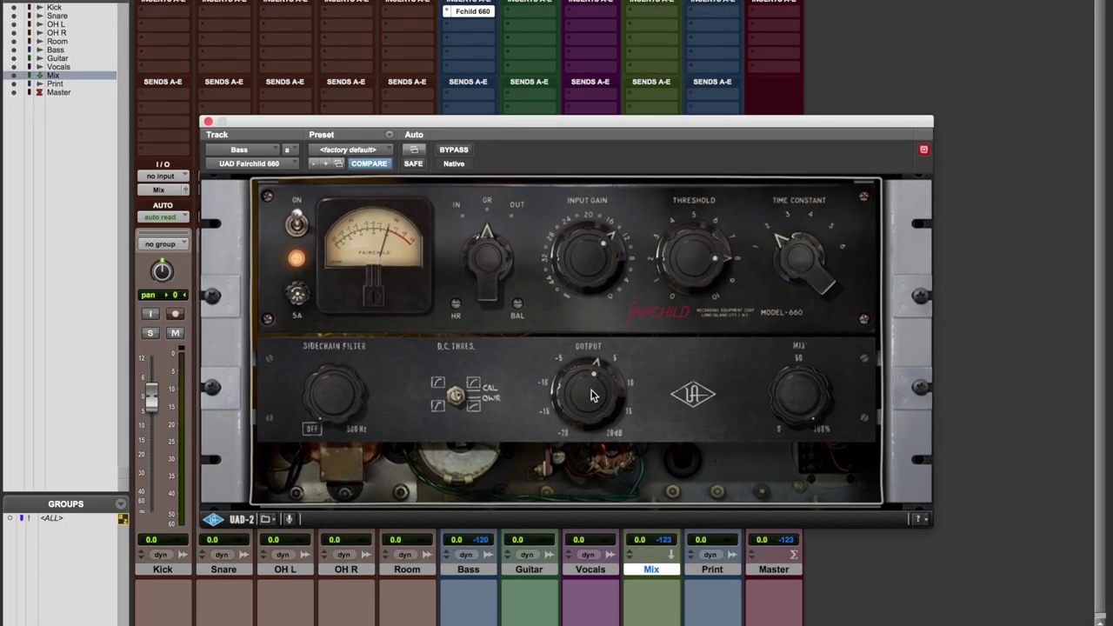
pyautogui.click(207, 122)
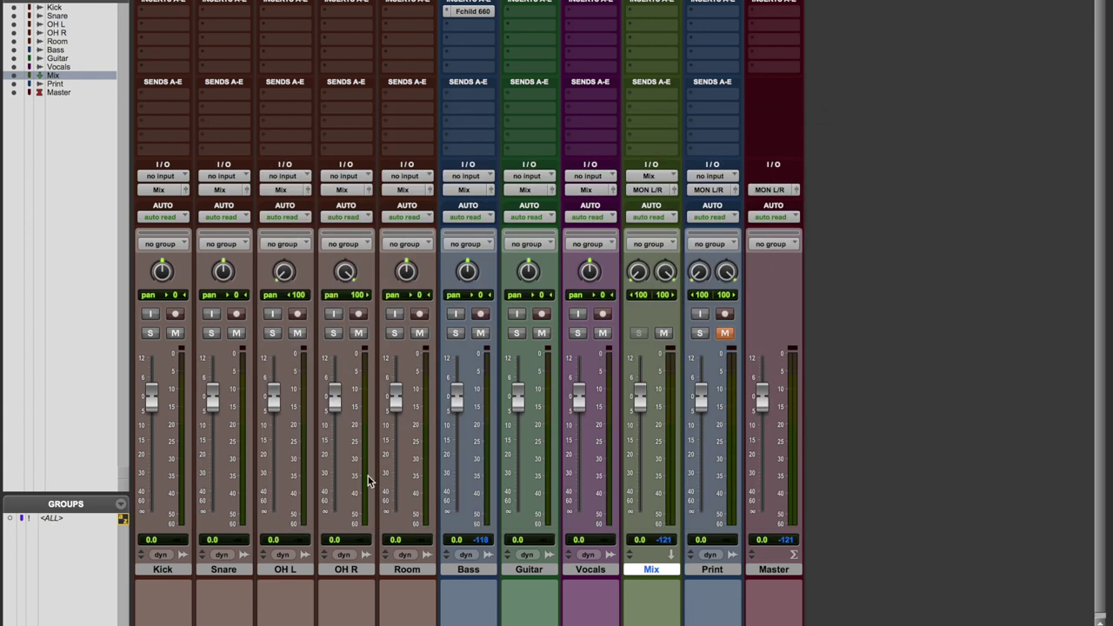
pyautogui.rightClick(484, 570)
pyautogui.click(551, 569)
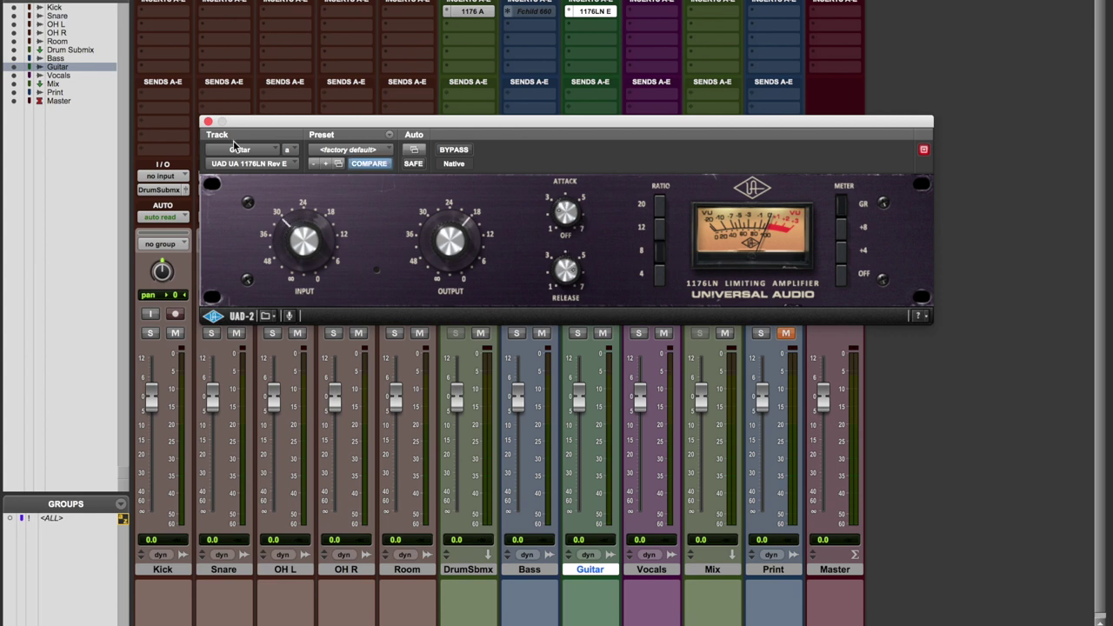
# Step: Freeze the Guitar track up to its 1176LN insert
pyautogui.click(208, 121)
pyautogui.rightClick(592, 11)
pyautogui.click(646, 55)
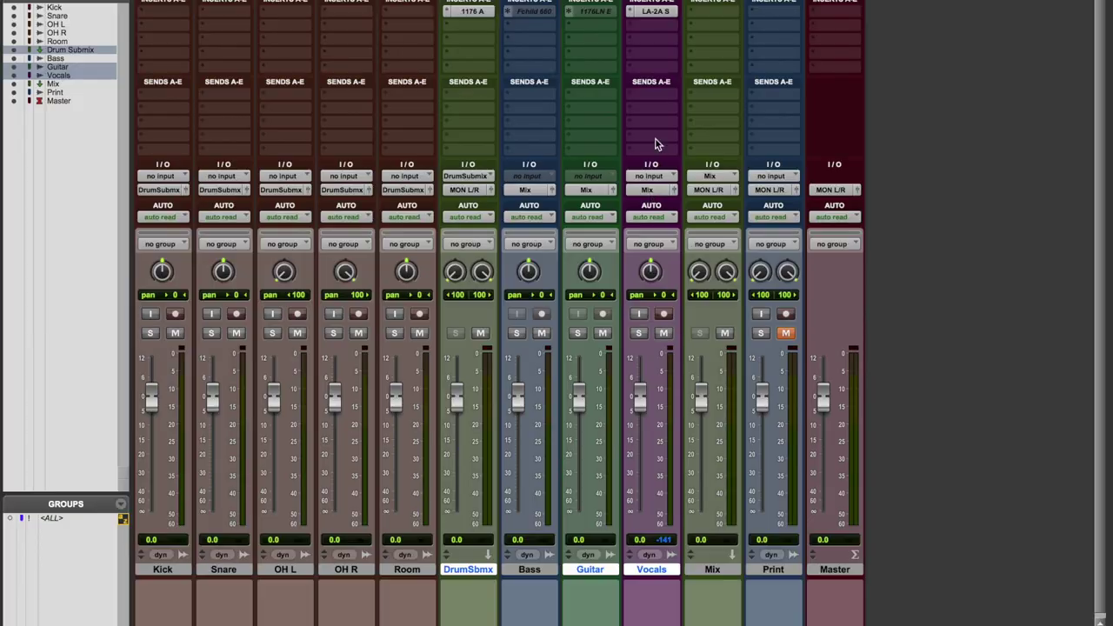
# Step: Create a new aux track named Reverb as the Vocals send destination
pyautogui.click(678, 178)
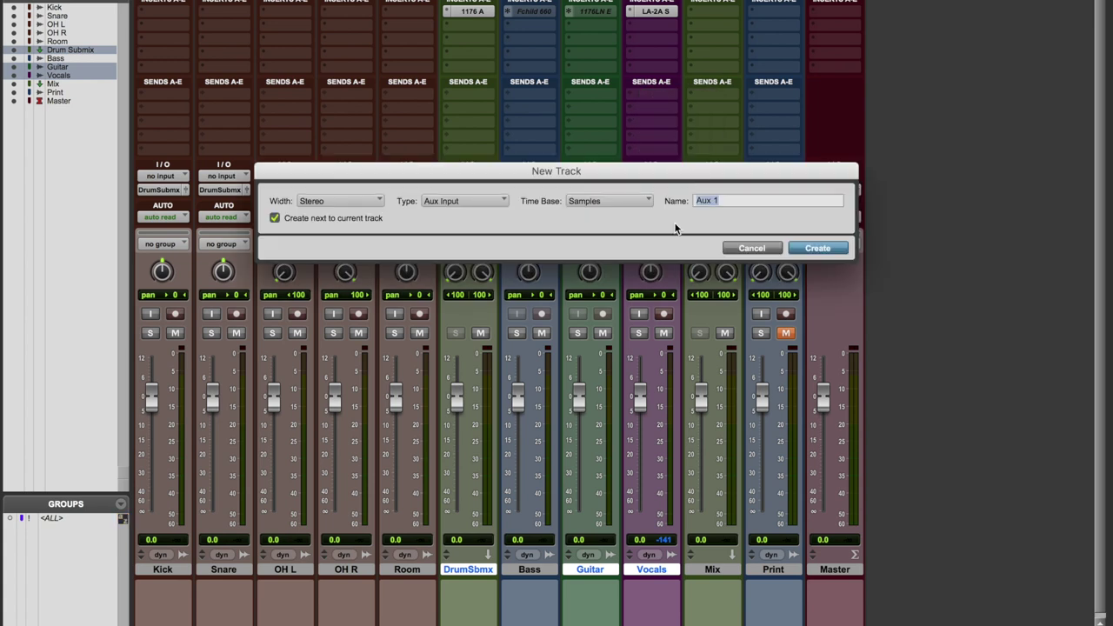
pyautogui.write('Reverb')
pyautogui.press('Return')
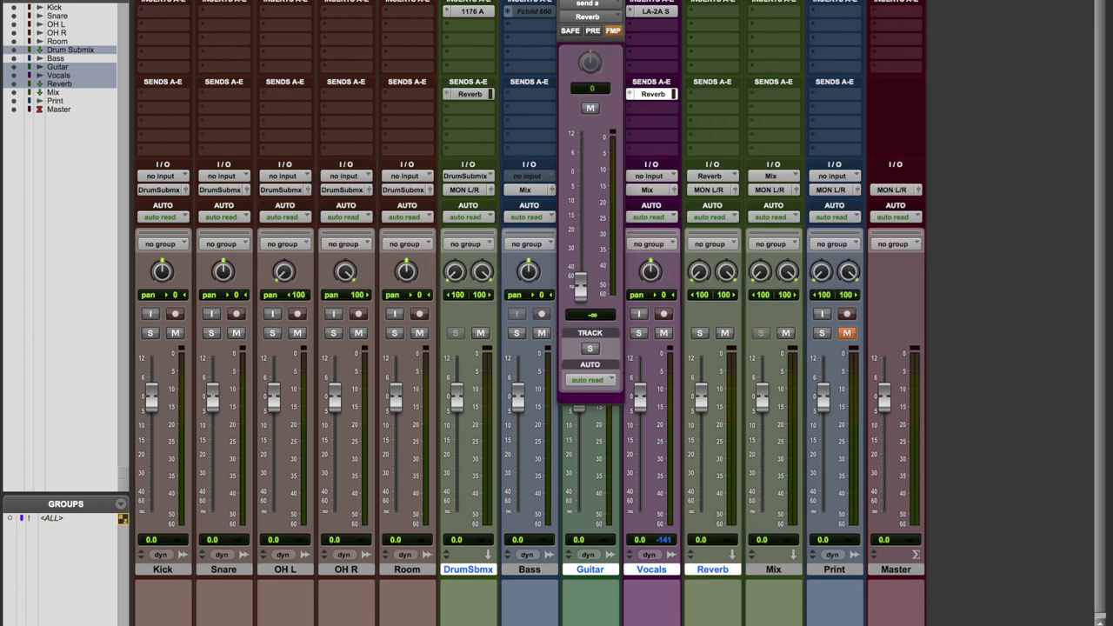
pyautogui.moveTo(615, 0); pyautogui.dragTo(1000, 91)
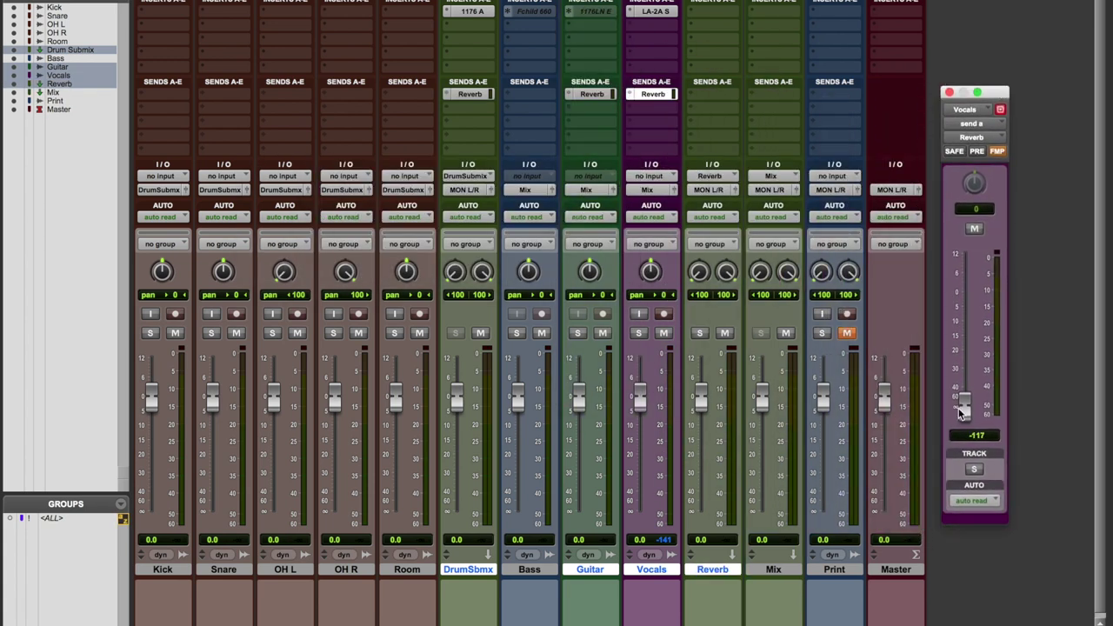
pyautogui.click(949, 92)
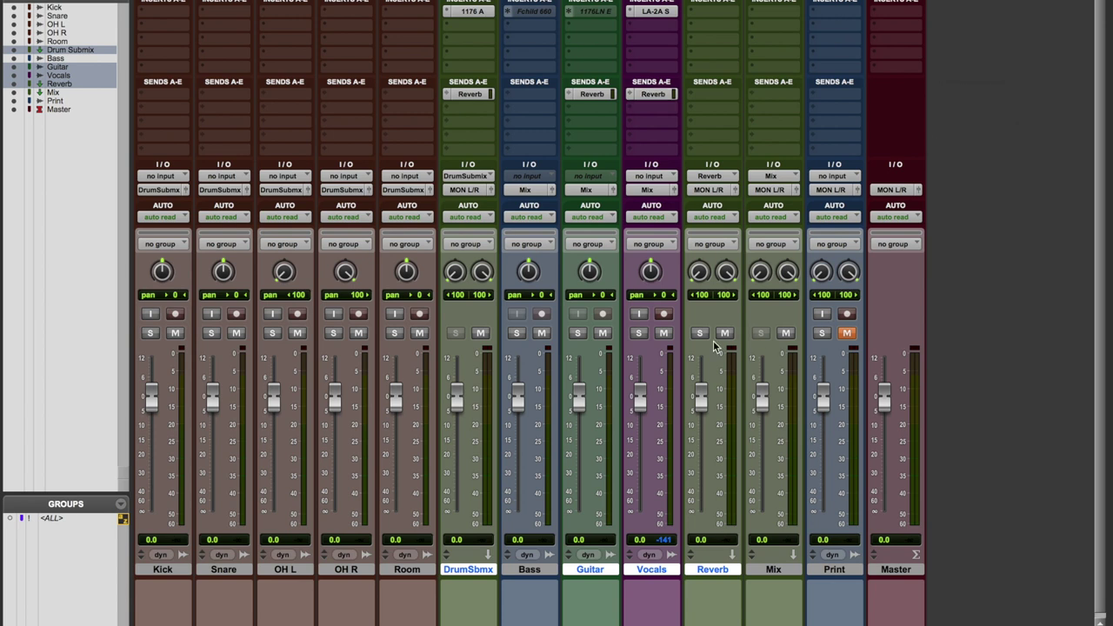
# Step: Insert the UAD EMT 140 plate reverb on the Reverb track
pyautogui.click(709, 16)
pyautogui.moveTo(771, 72)
pyautogui.click(901, 113)
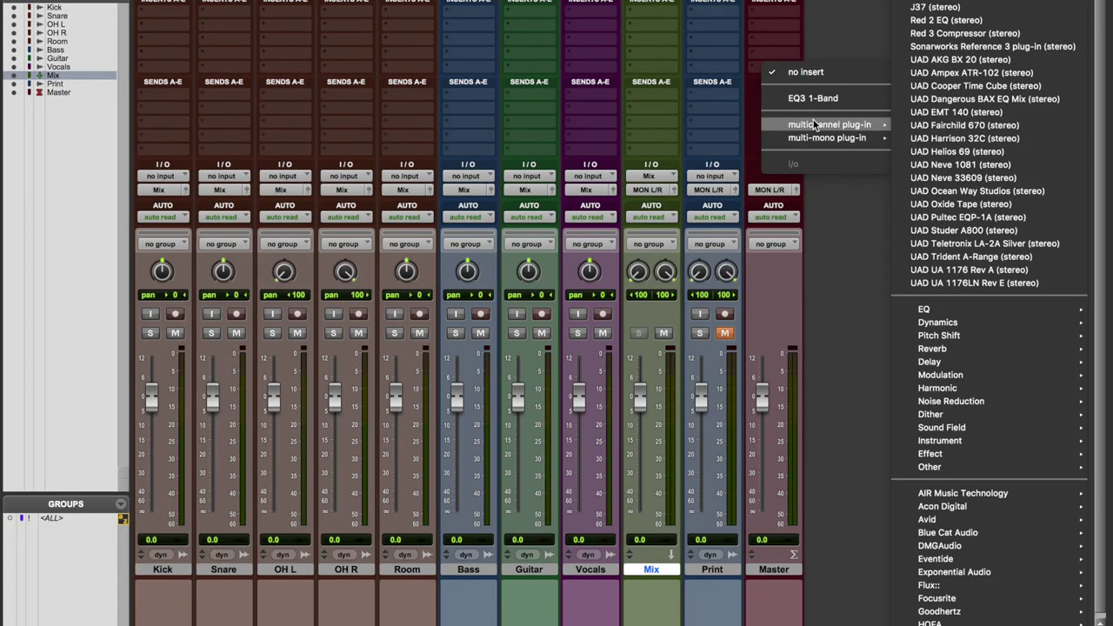
# Step: Put HOFA 4U ProjectTime (stereo) from the Other category on the Master track
pyautogui.moveTo(976, 469)
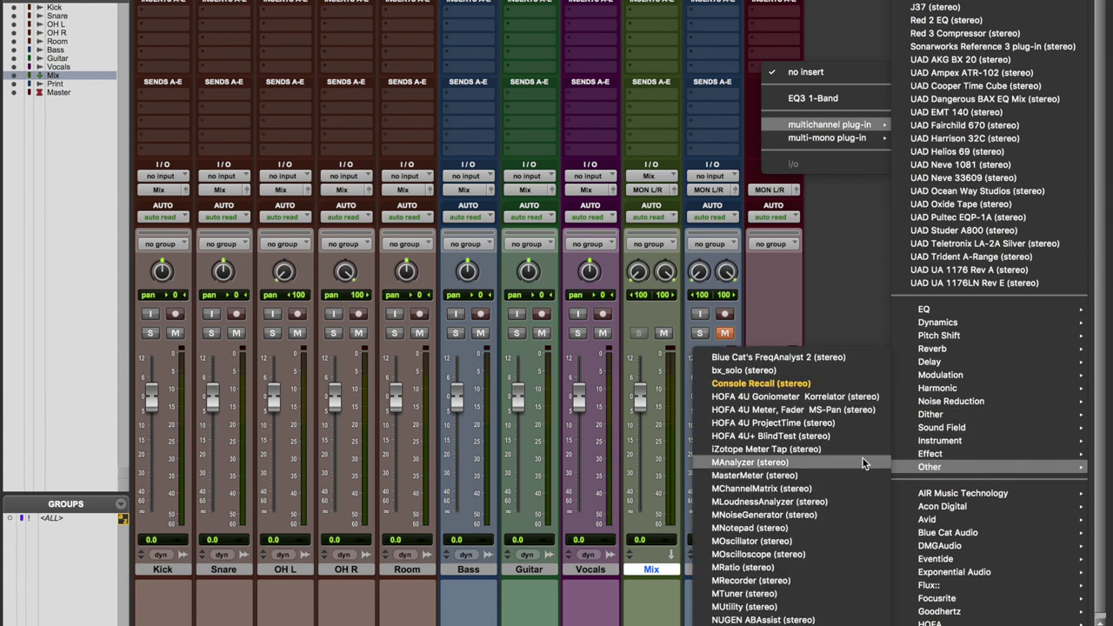
pyautogui.click(794, 424)
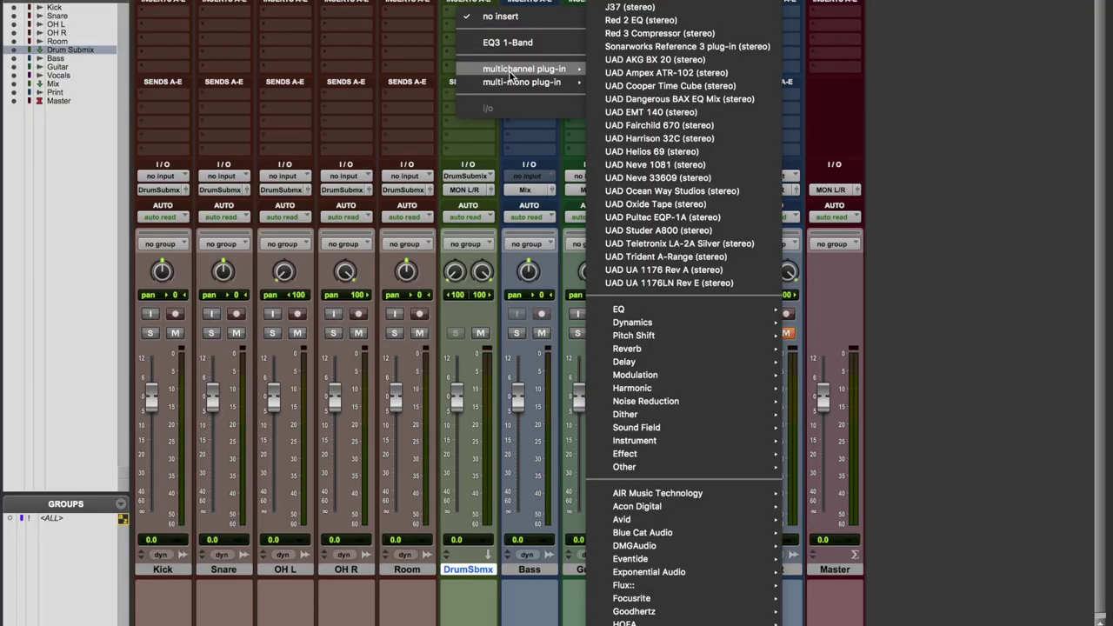
# Step: Add a UAD UA 1176 Rev A (stereo) to Drum Submix and close its window
pyautogui.click(713, 269)
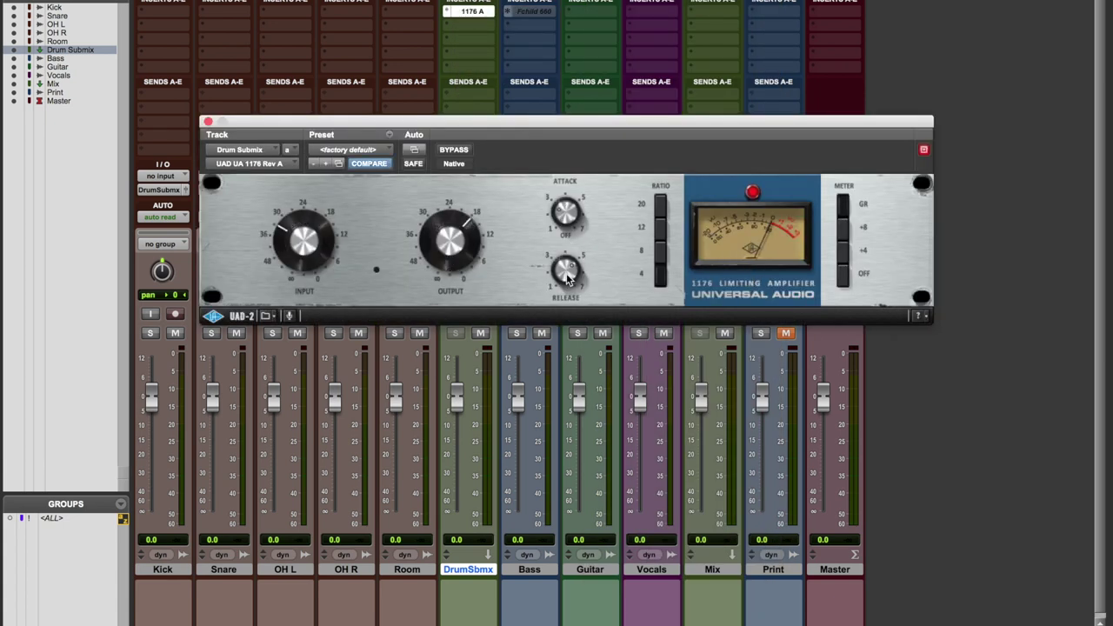
pyautogui.click(209, 124)
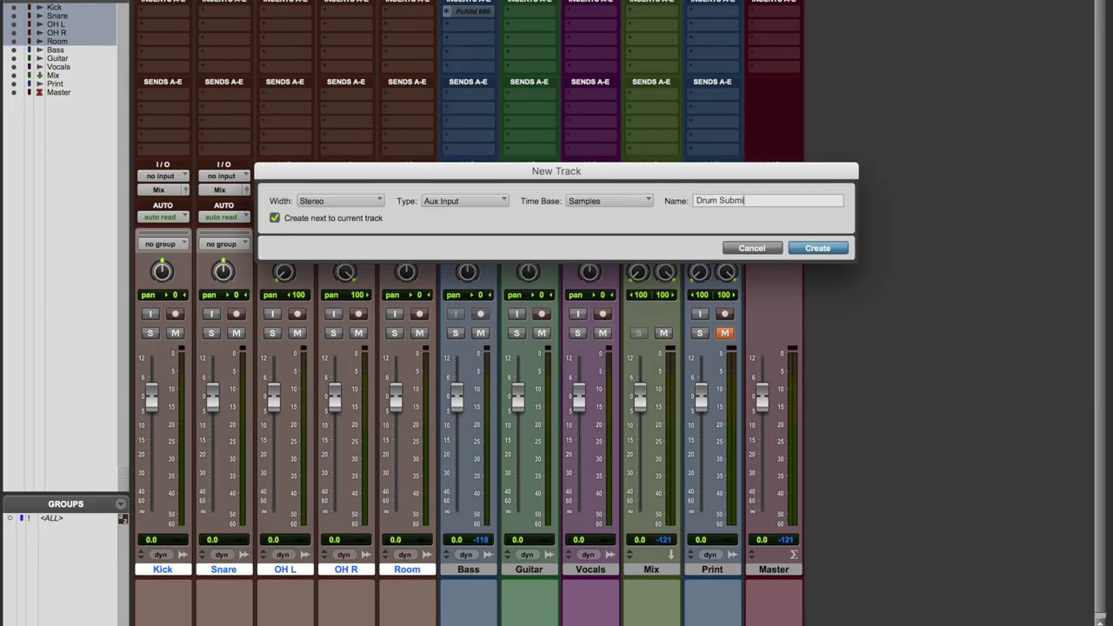
# Step: Confirm the stereo Drum Submix aux track and insert a Teletronix LA-2A on Vocals
pyautogui.press('Return')
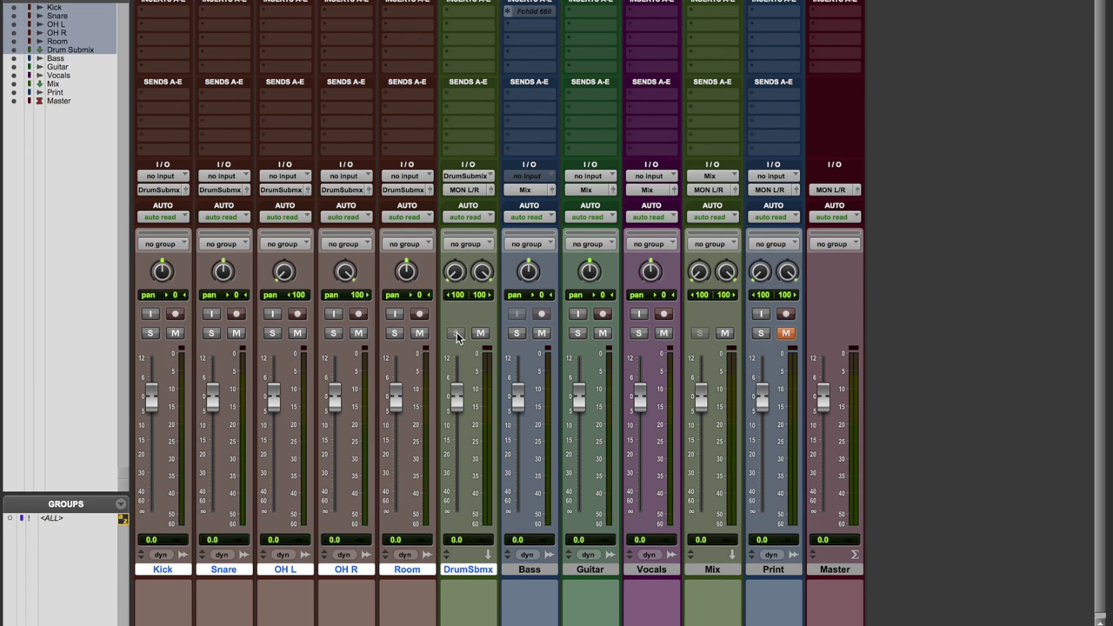
pyautogui.click(521, 571)
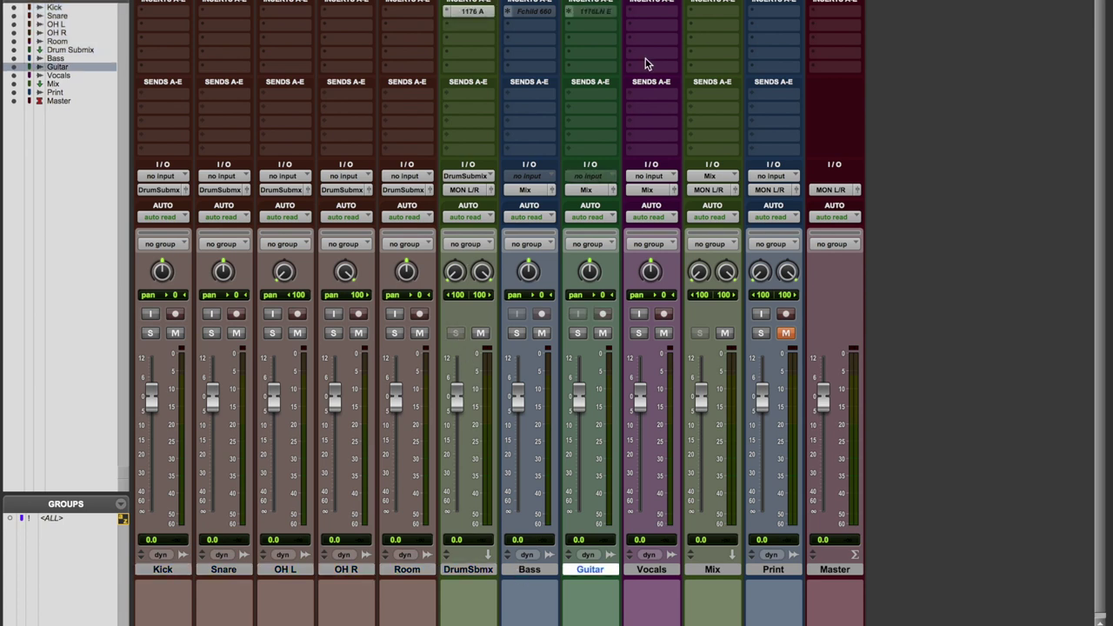
pyautogui.click(654, 16)
pyautogui.moveTo(701, 70)
pyautogui.click(817, 111)
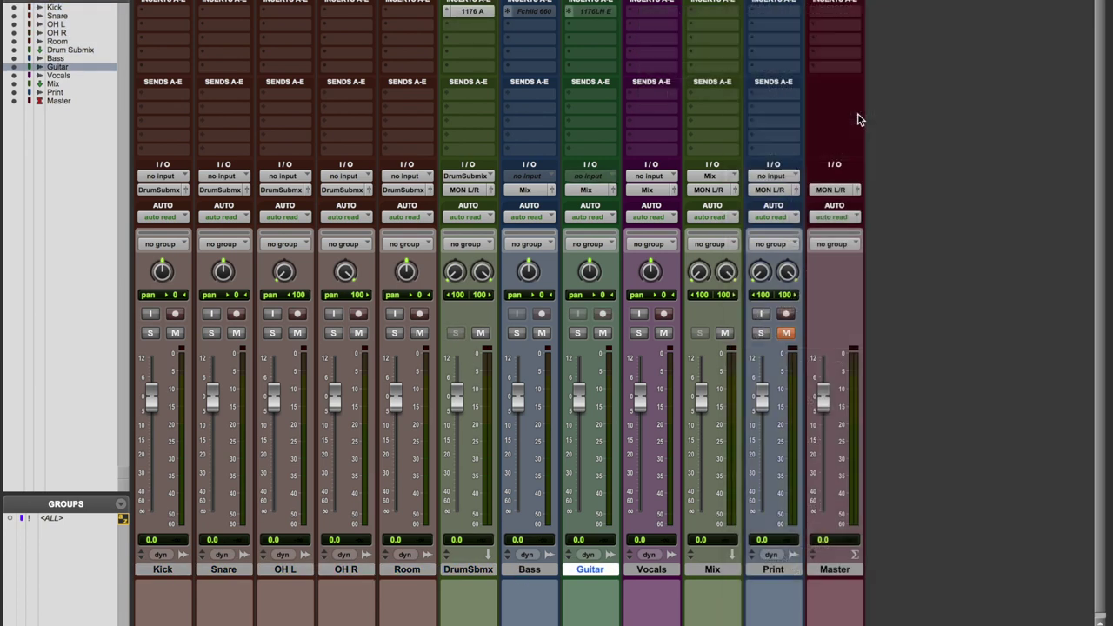